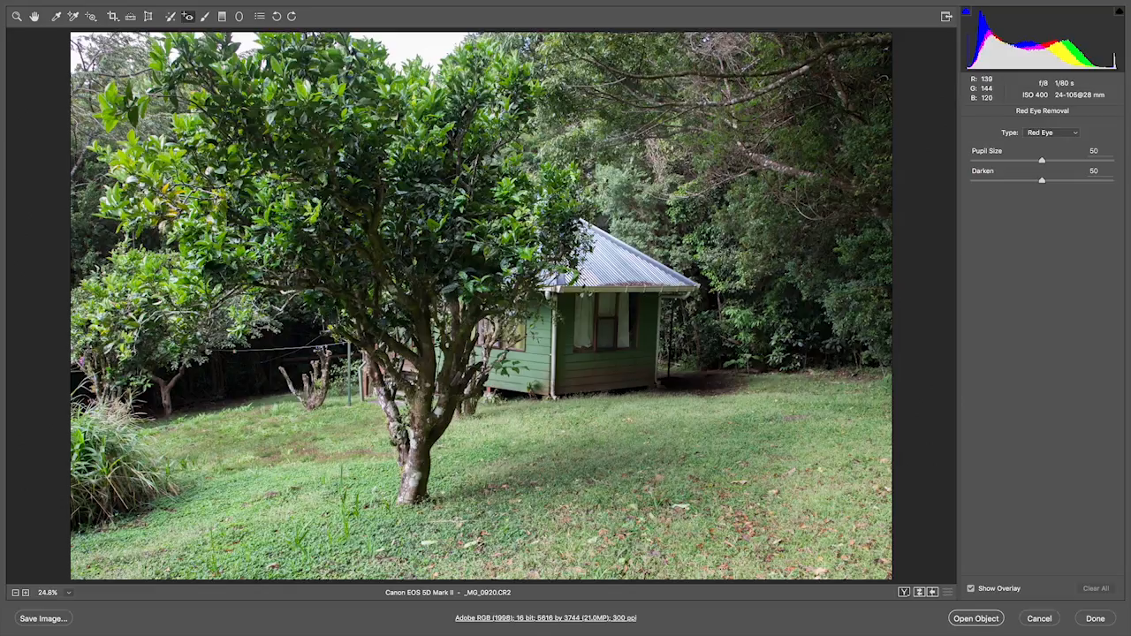
# - Try the whole image's Shadows at +100 in the Basic adjustments, and settle on +4
pyautogui.press('z')
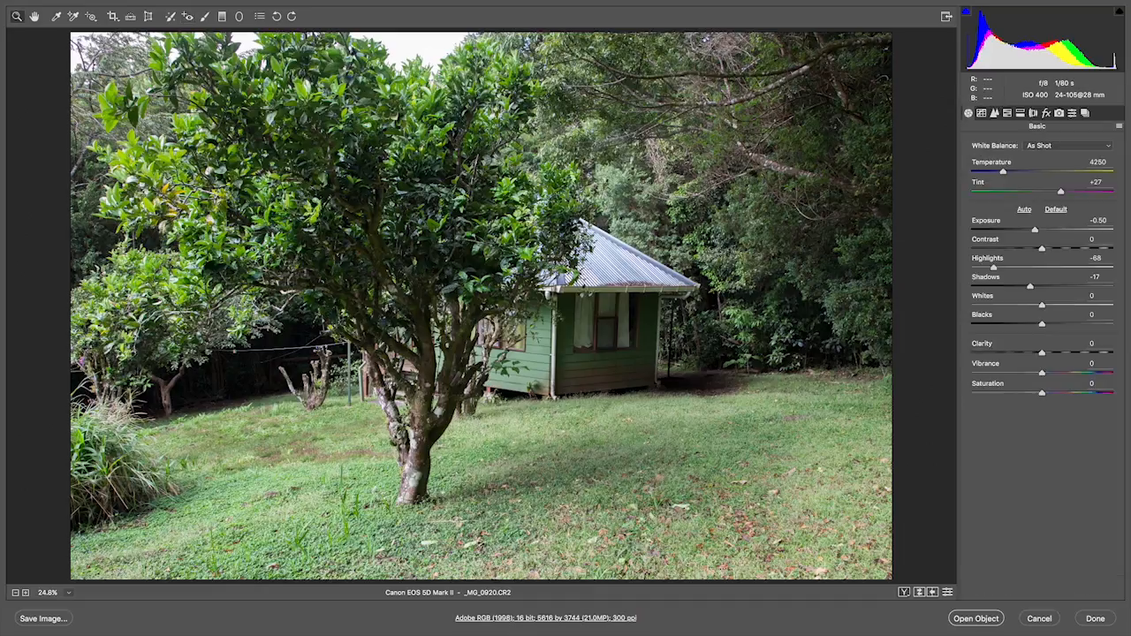
pyautogui.moveTo(1031, 287); pyautogui.dragTo(1112, 287)
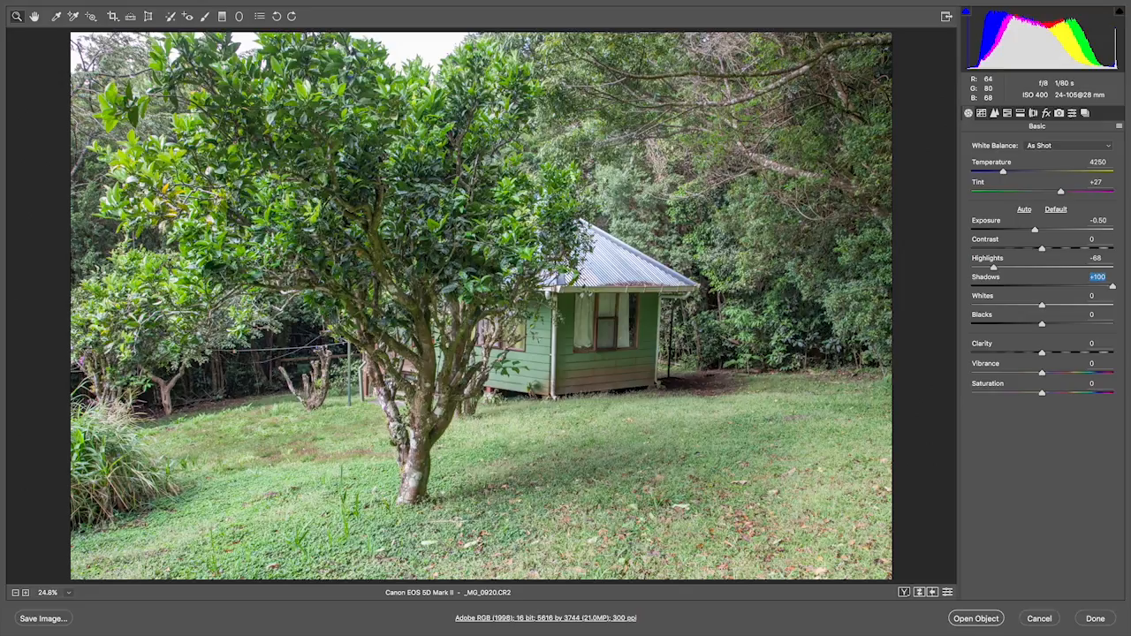
pyautogui.write('4')
pyautogui.press('Return')
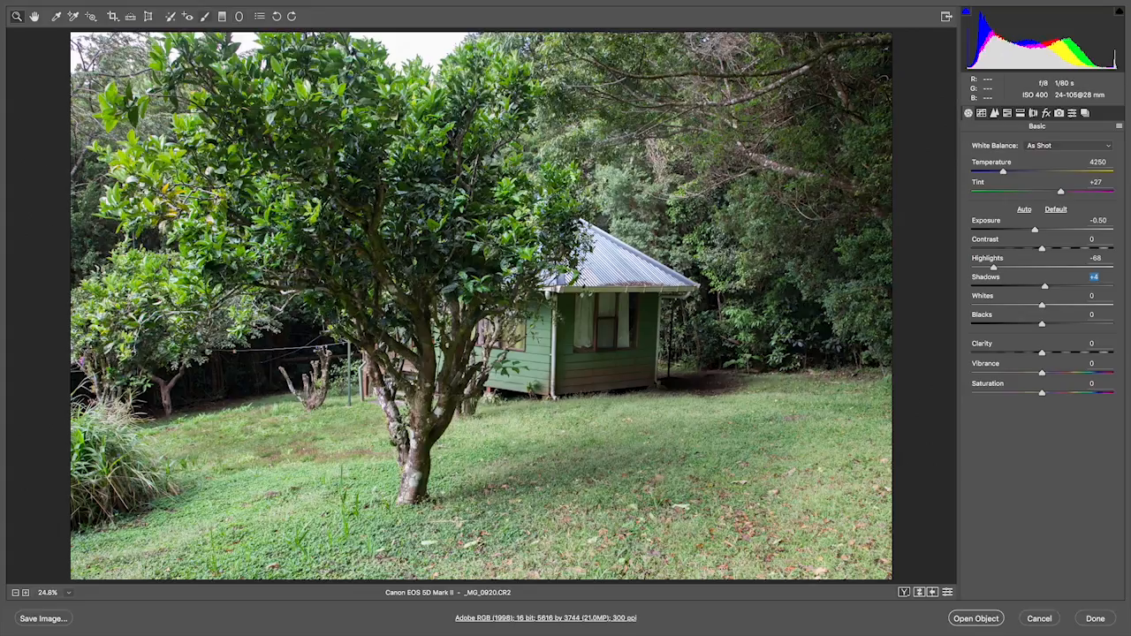
# - Activate the Adjustment Brush and reduce its brush size to 6
pyautogui.click(205, 16)
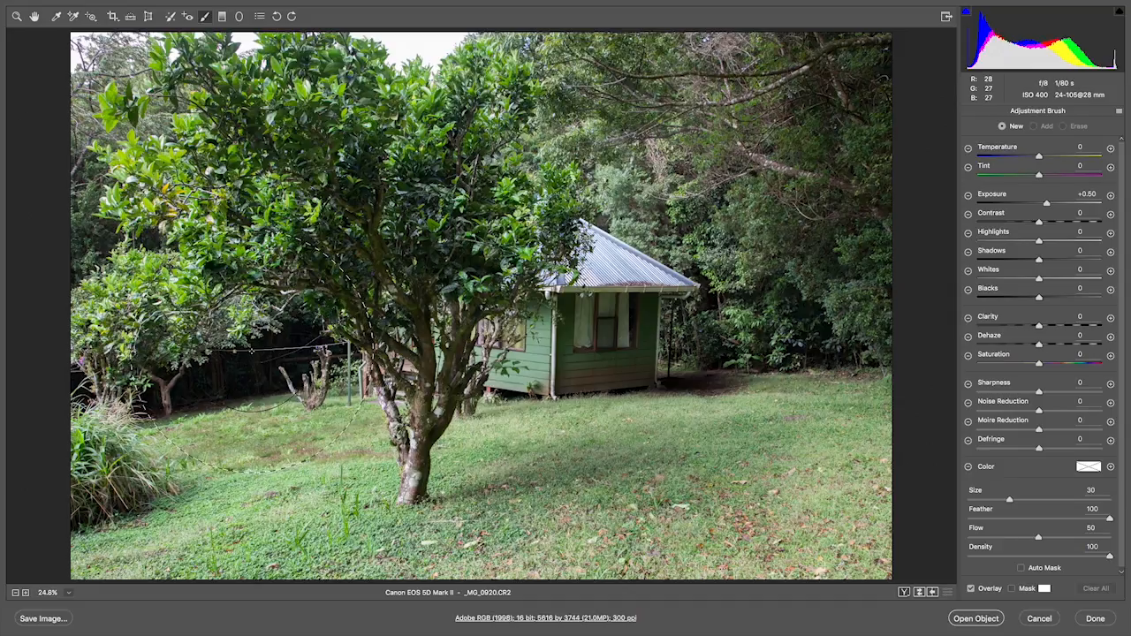
pyautogui.press('[')
pyautogui.press('[')
pyautogui.press('[')
pyautogui.press('[')
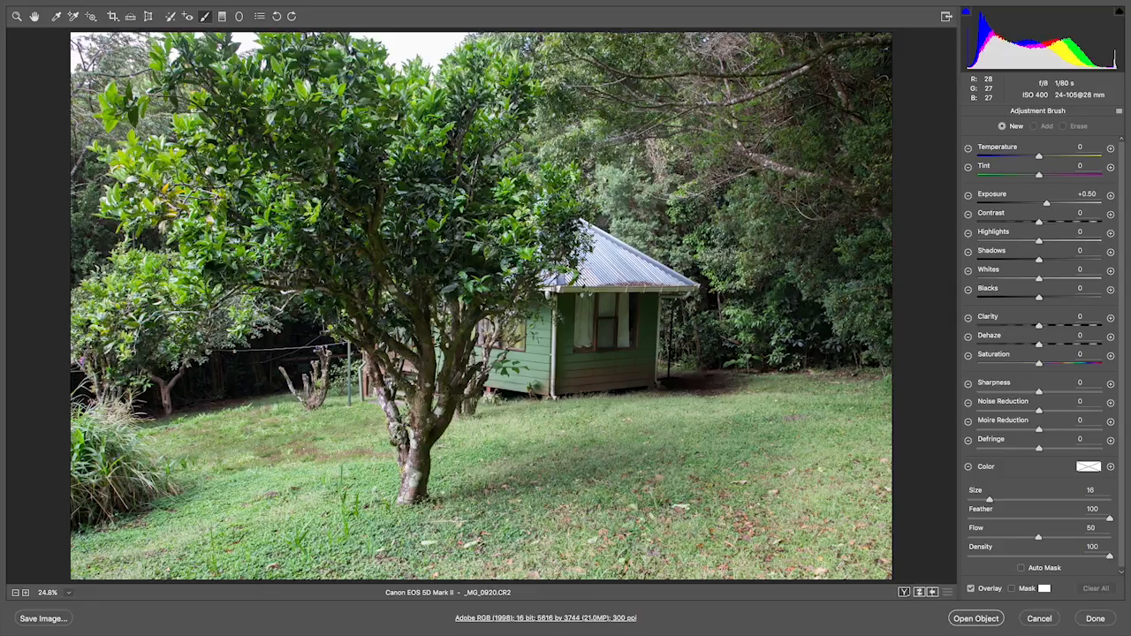
pyautogui.press(']')
pyautogui.press(']')
pyautogui.press('[')
pyautogui.press('[')
pyautogui.press('[')
pyautogui.press('[')
# - Brush a local adjustment with Shadows +32 and Exposure +0.70 over the dark area behind the small tree and cut stump
pyautogui.moveTo(1039, 259); pyautogui.dragTo(1059, 260)
pyautogui.moveTo(166, 394)
pyautogui.mouseDown()
pyautogui.moveTo(204, 398)
pyautogui.moveTo(288, 334)
pyautogui.moveTo(311, 366)
pyautogui.moveTo(177, 413)
pyautogui.moveTo(262, 396)
pyautogui.mouseUp()
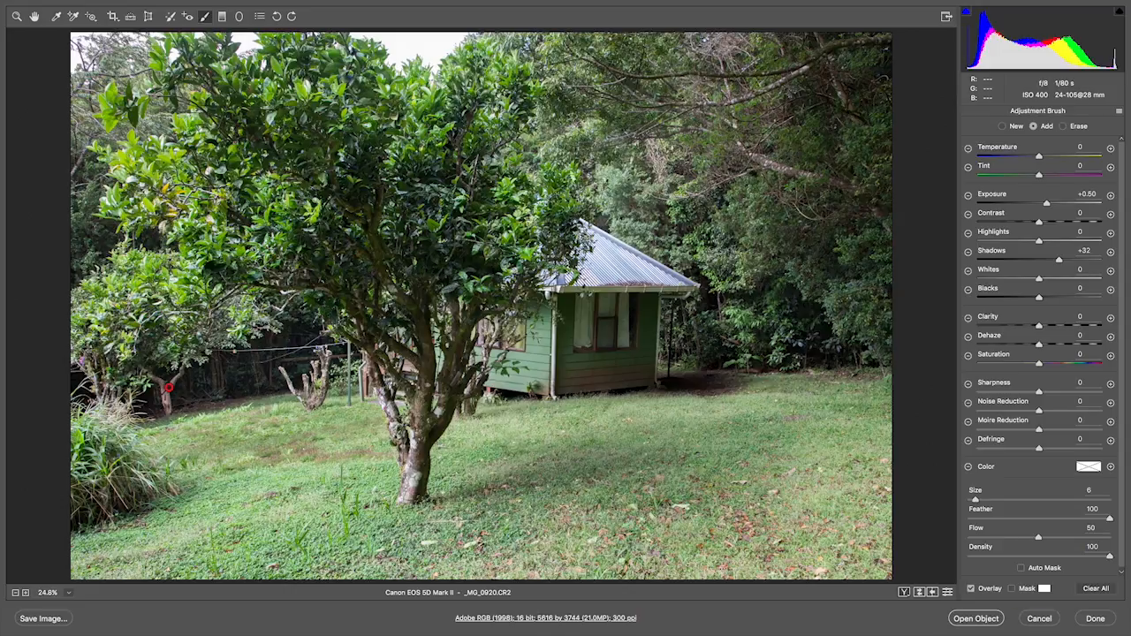
pyautogui.moveTo(1046, 203)
pyautogui.mouseDown()
pyautogui.moveTo(1063, 204)
pyautogui.moveTo(1039, 203)
pyautogui.moveTo(1050, 203)
pyautogui.mouseUp()
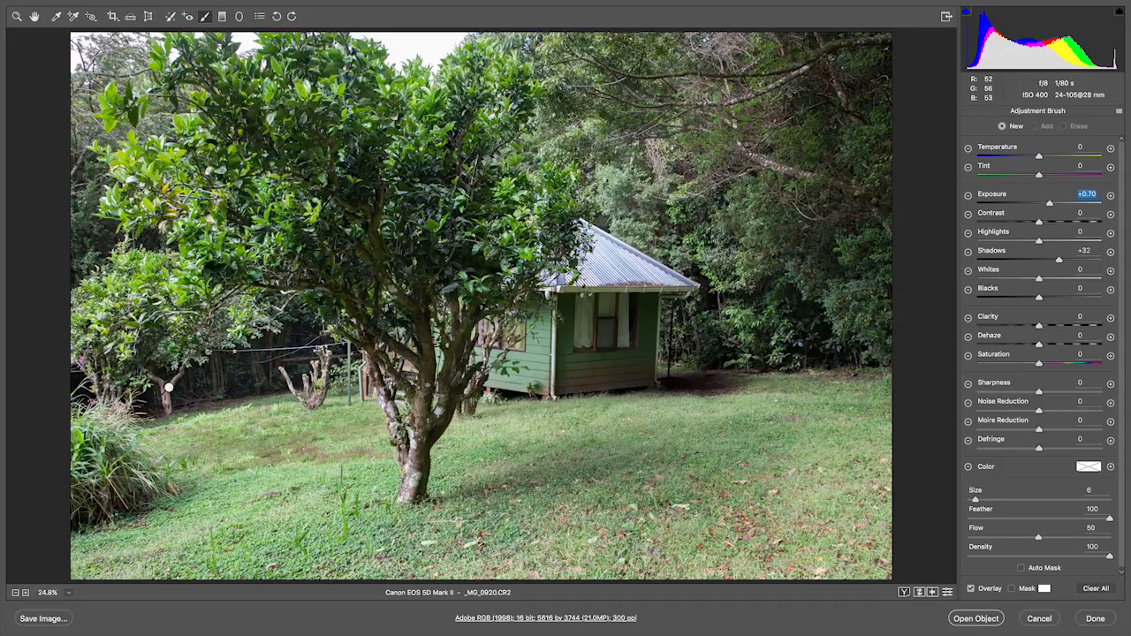
pyautogui.press('Return')
# - Paint a separate brush adjustment over the cottage's front wall around the window
pyautogui.moveTo(624, 312)
pyautogui.mouseDown()
pyautogui.moveTo(643, 329)
pyautogui.moveTo(612, 378)
pyautogui.moveTo(572, 348)
pyautogui.moveTo(657, 311)
pyautogui.moveTo(610, 345)
pyautogui.moveTo(555, 360)
pyautogui.moveTo(553, 326)
pyautogui.mouseUp()
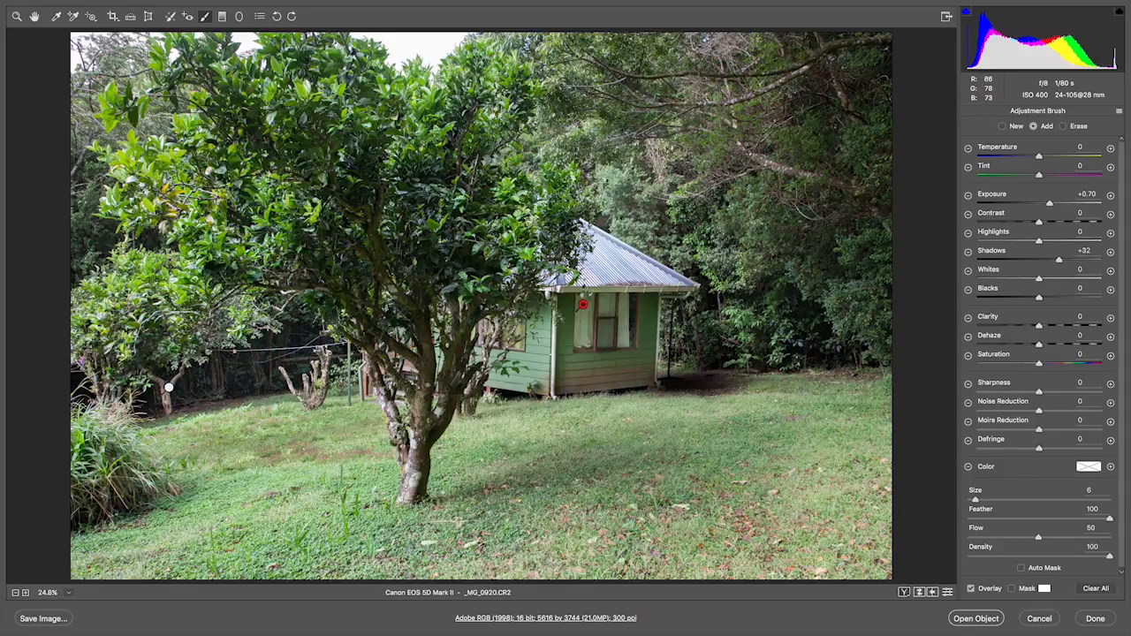
pyautogui.moveTo(168, 387)
pyautogui.moveTo(583, 304)
# - Erase the cottage adjustment's overspill along the base and outer edge of the front wall
pyautogui.press('alt')
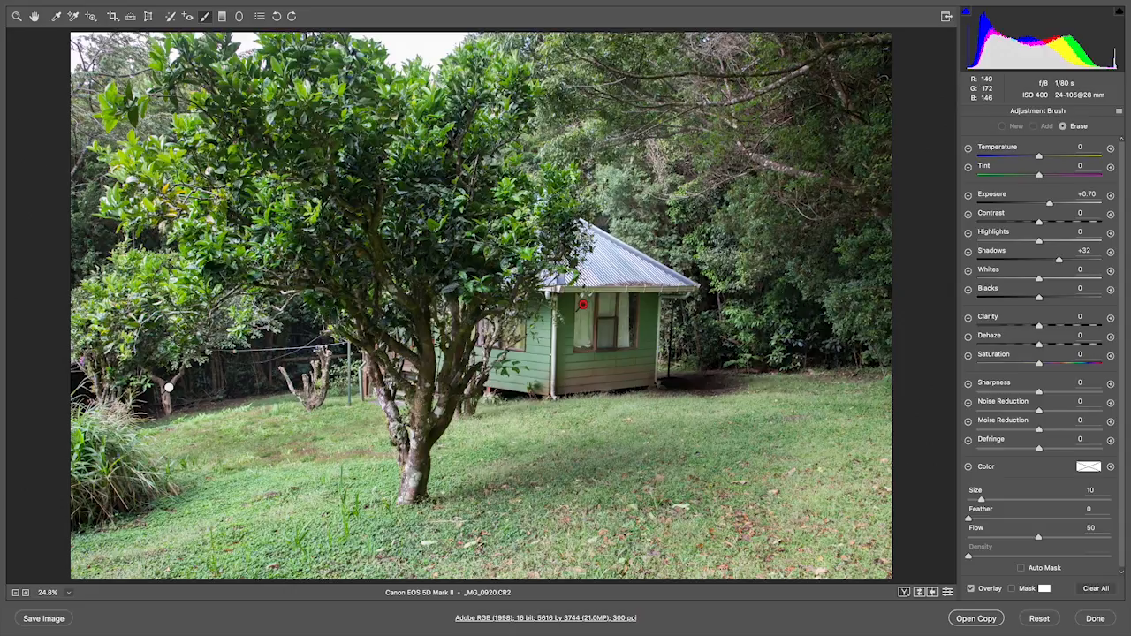
pyautogui.press('alt')
pyautogui.press('alt')
pyautogui.press('alt')
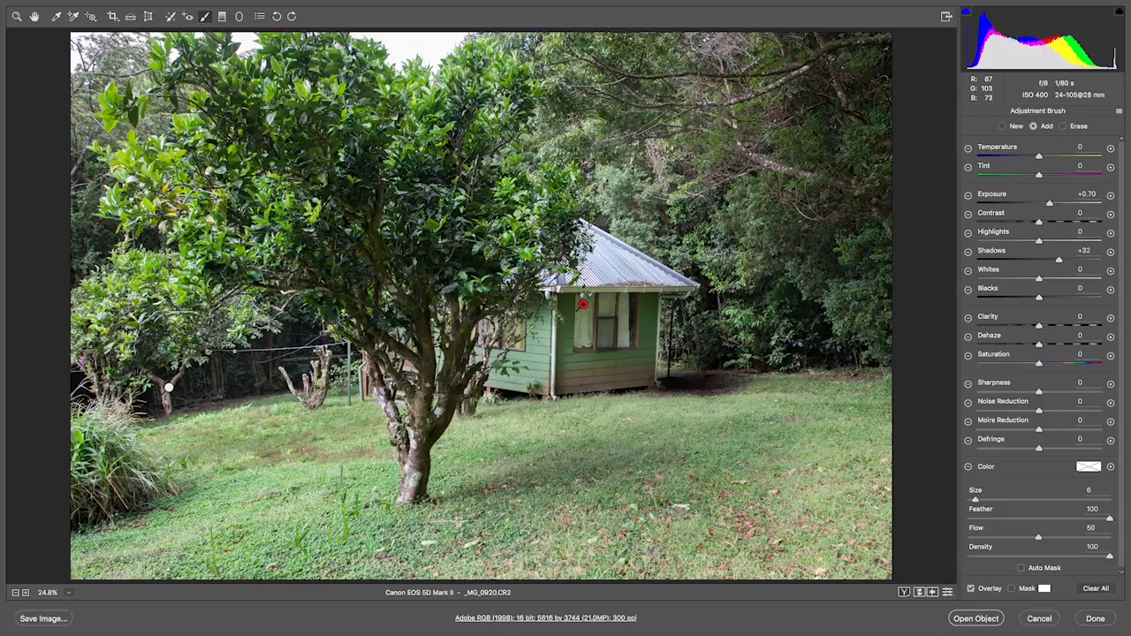
pyautogui.press('alt')
pyautogui.press('alt')
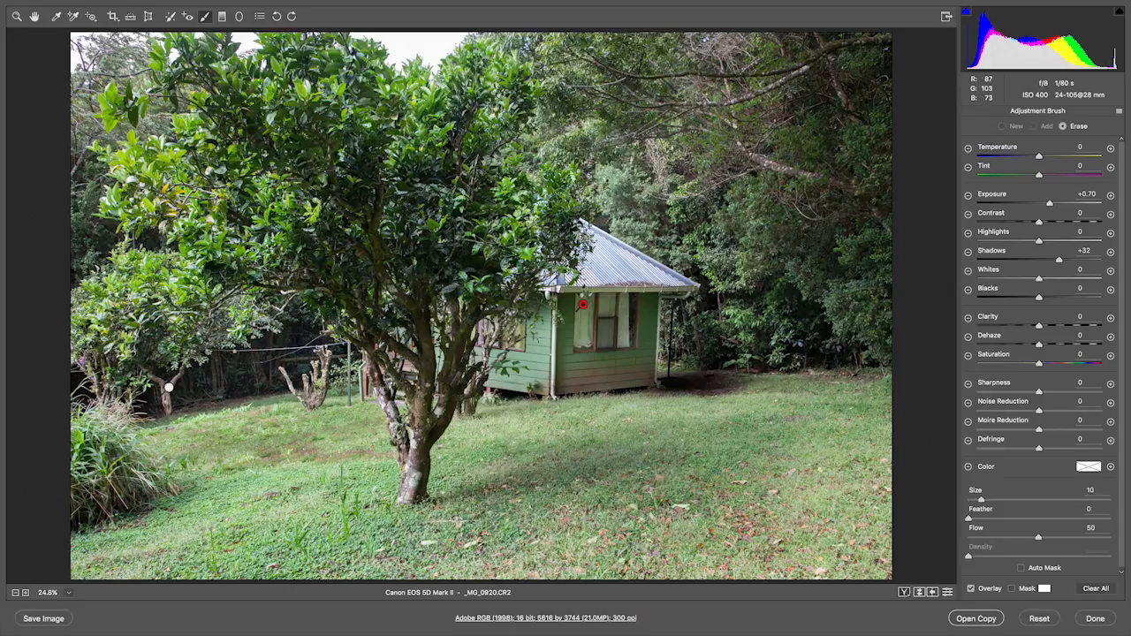
pyautogui.press('alt')
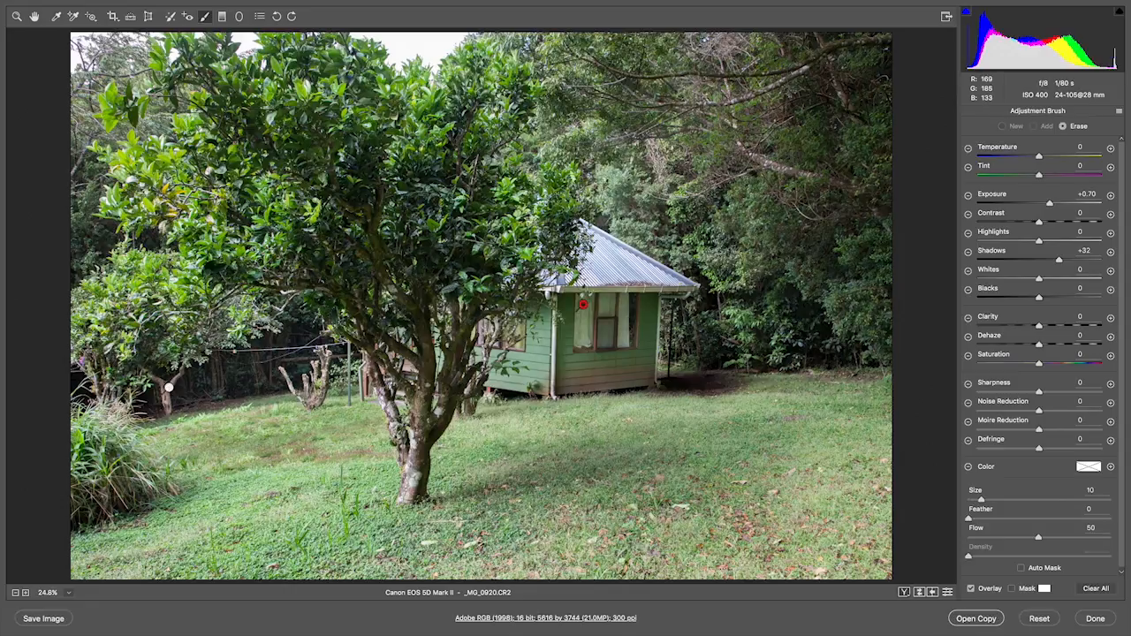
pyautogui.moveTo(580, 402)
pyautogui.mouseDown()
pyautogui.moveTo(642, 395)
pyautogui.moveTo(668, 310)
pyautogui.mouseUp()
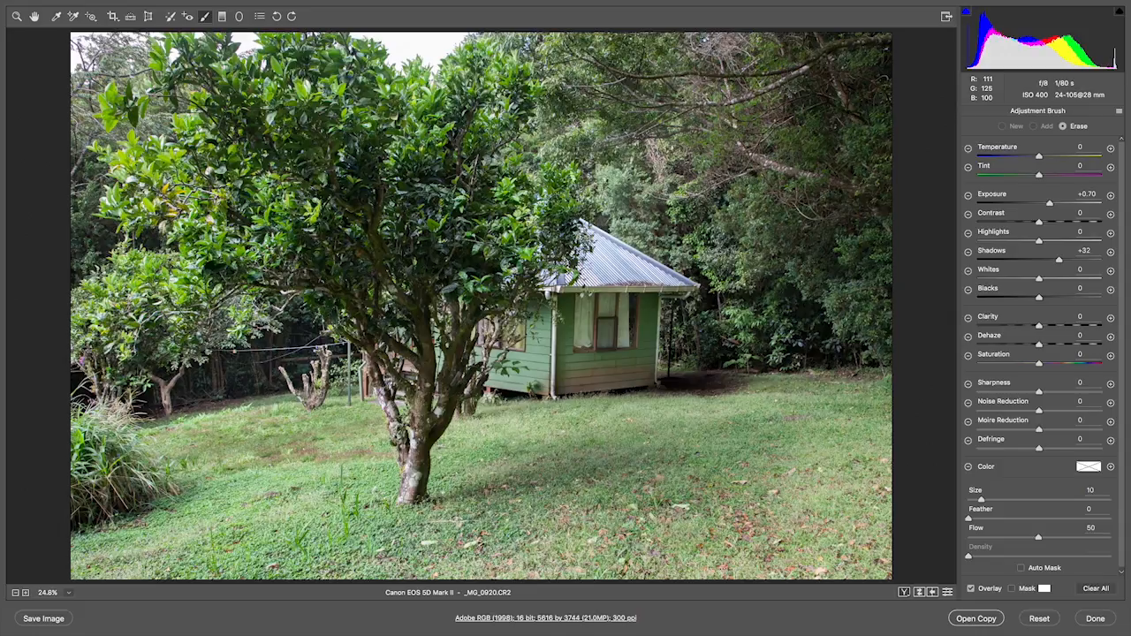
# - Select the adjustment behind the small tree, compare the brush's Add and Erase modes, and preview the cottage mask
pyautogui.click(168, 386)
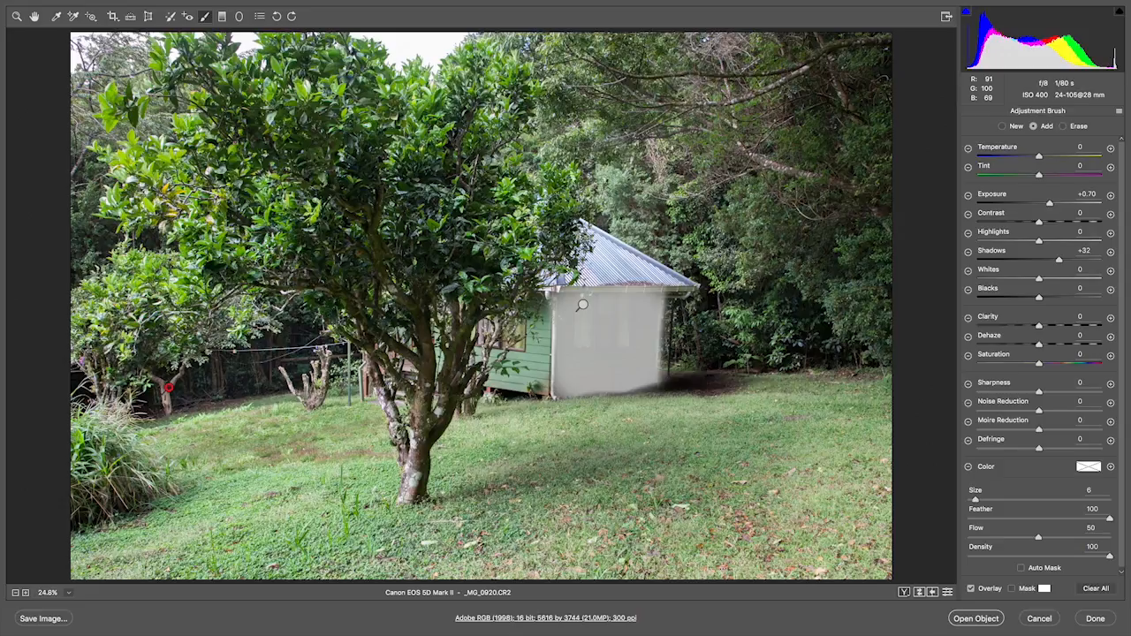
pyautogui.press('alt')
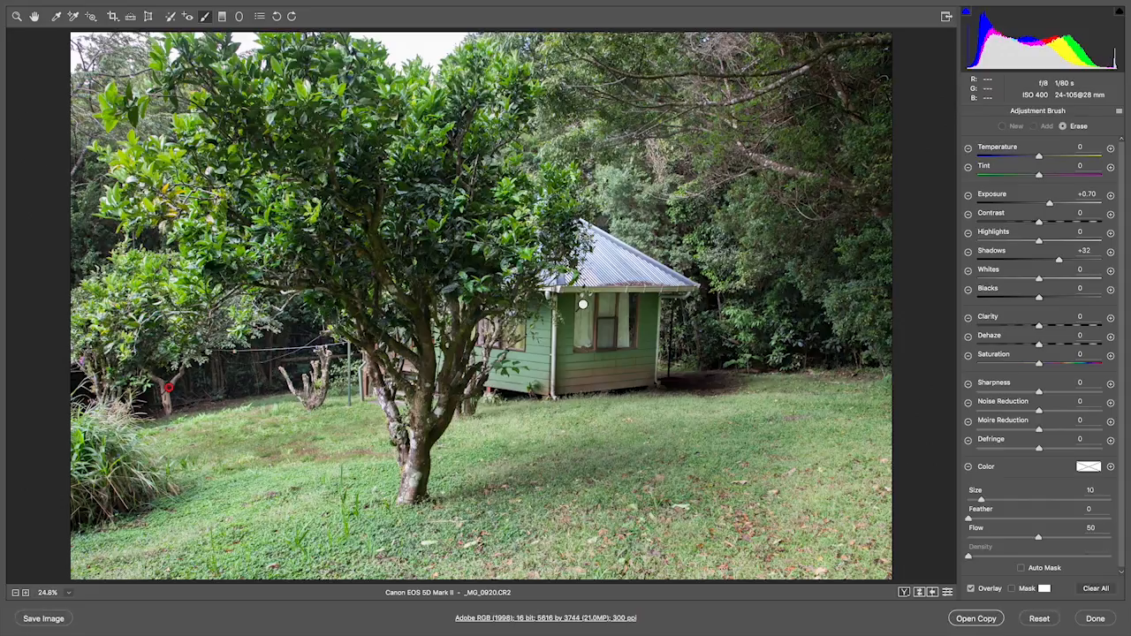
pyautogui.press('shift')
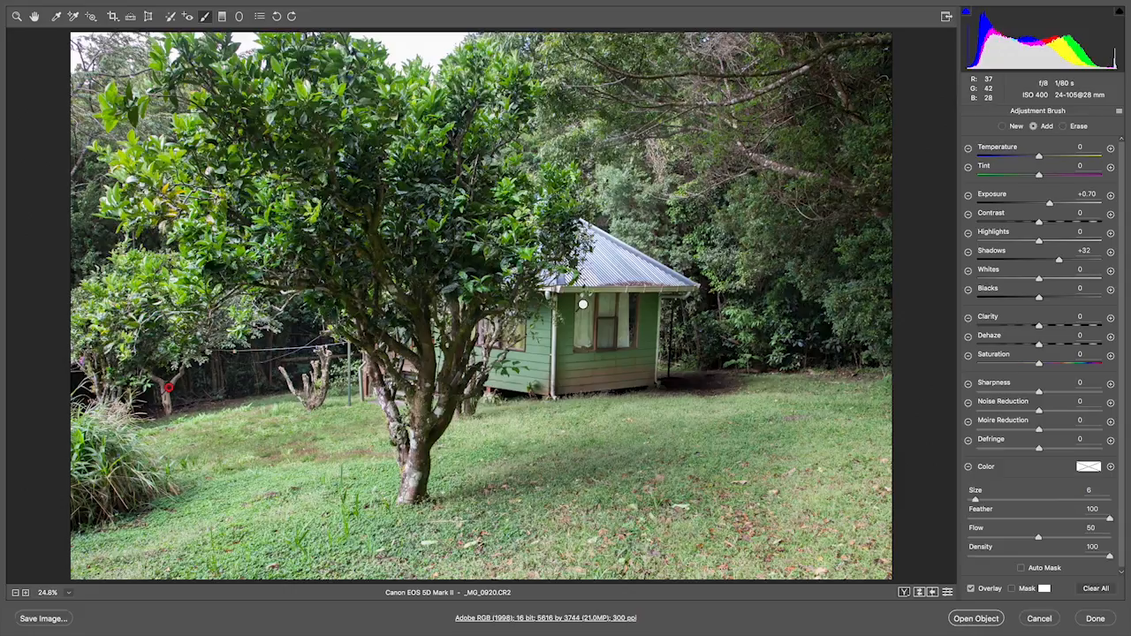
pyautogui.press('alt')
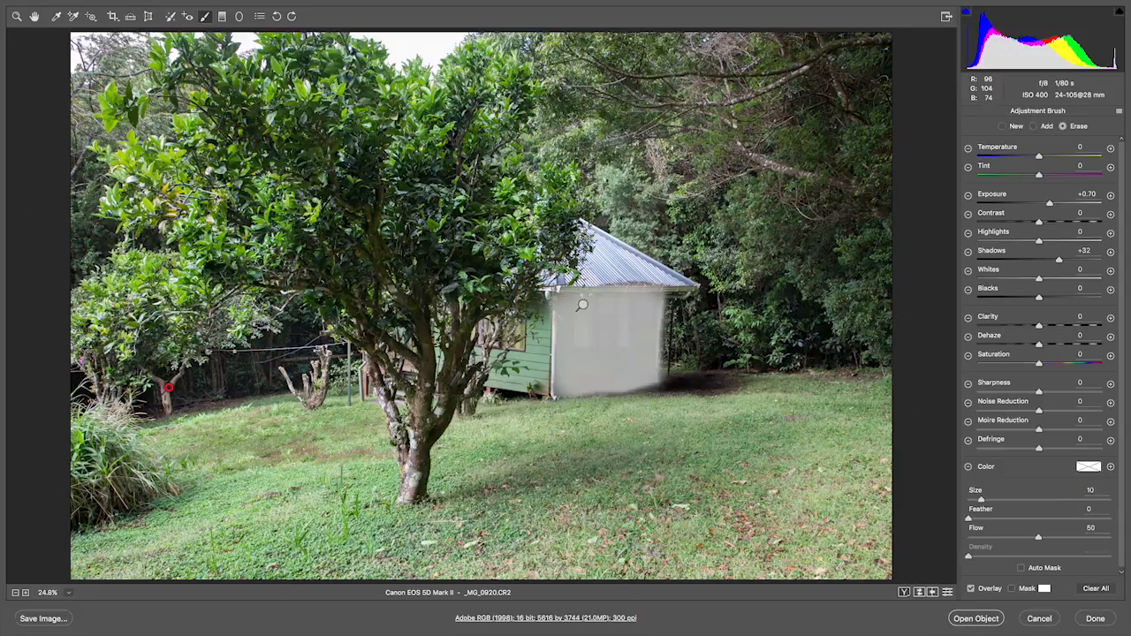
# - Erase the cottage adjustment from the half of the front wall nearest the big tree, and reselect the adjustment behind the small tree
pyautogui.click(582, 304)
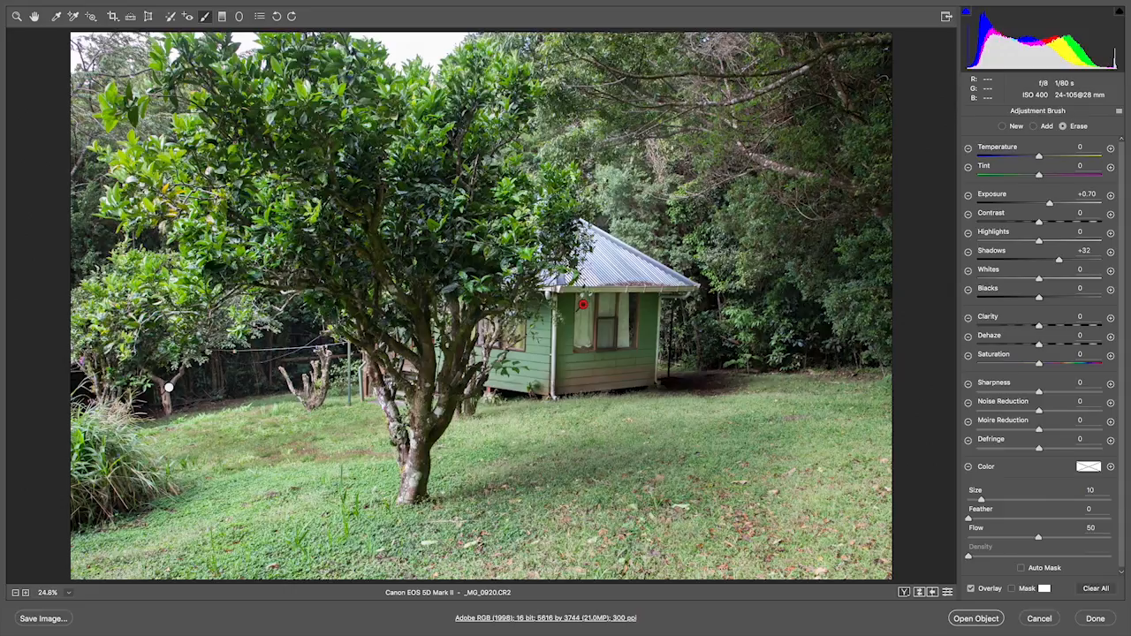
pyautogui.moveTo(575, 298); pyautogui.dragTo(579, 376)
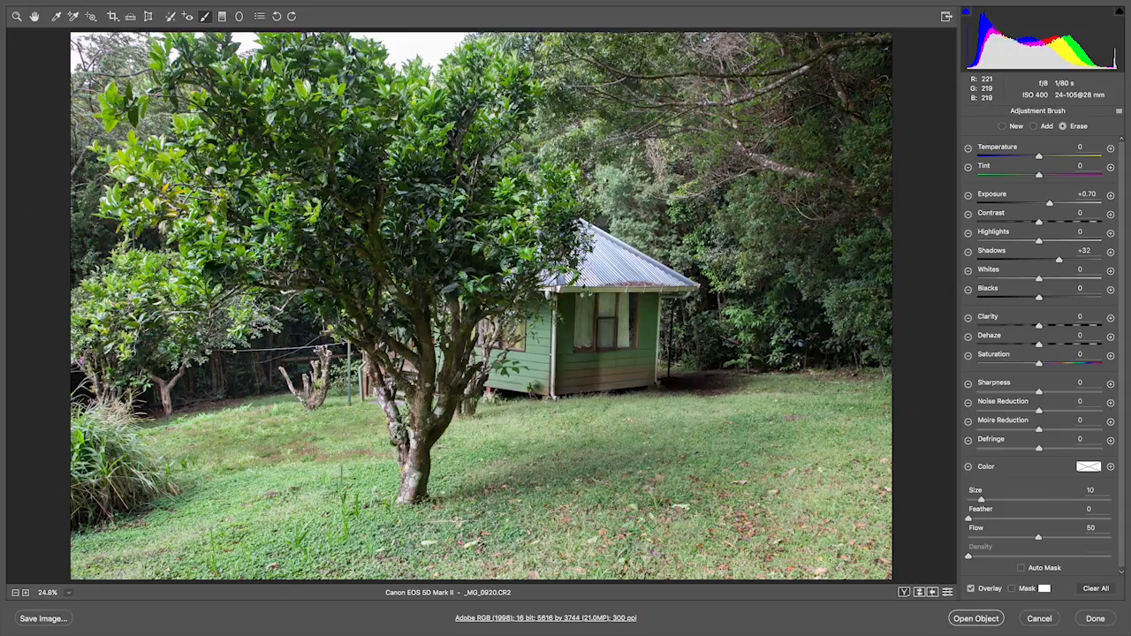
pyautogui.moveTo(610, 288); pyautogui.dragTo(608, 389)
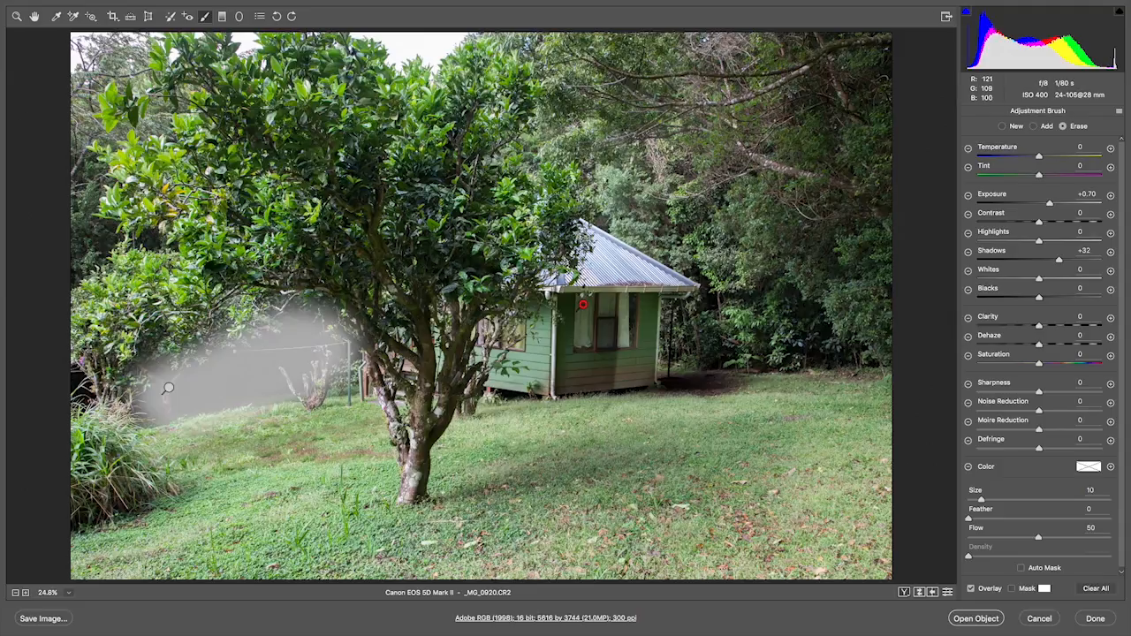
pyautogui.click(168, 388)
pyautogui.moveTo(583, 305)
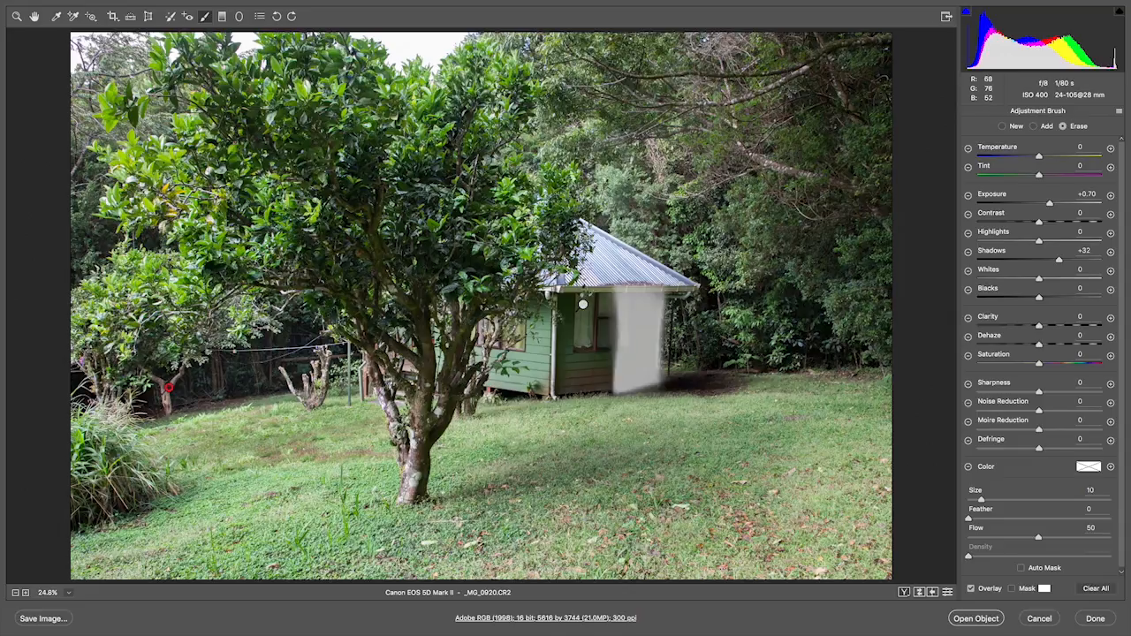